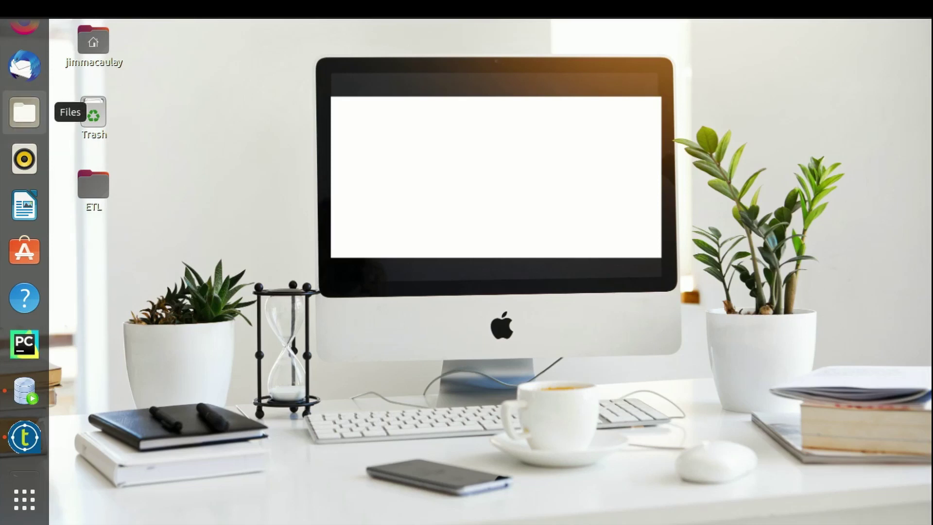
Browse Desktop > ETL > TOS_BD > talend > TgtFiles and open Employees.csv in LibreOffice Calc.
left_click(25, 111)
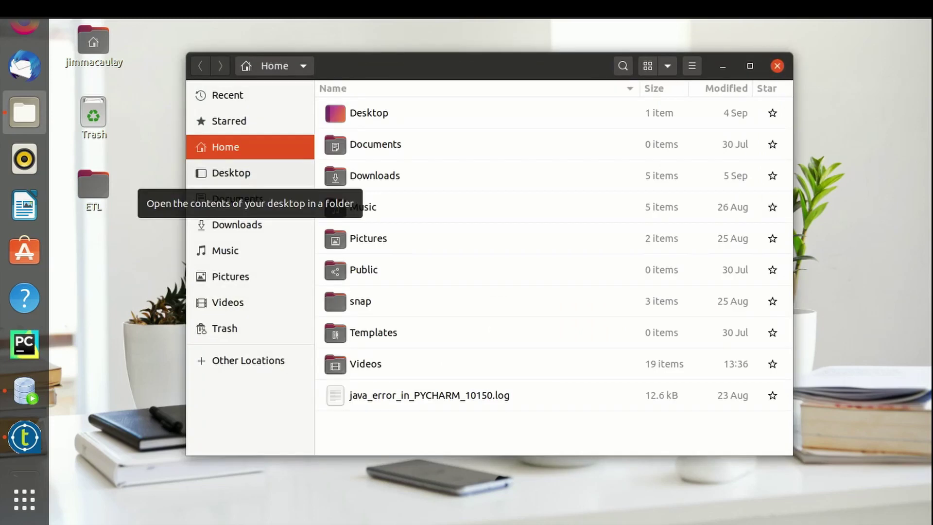
key("Return")
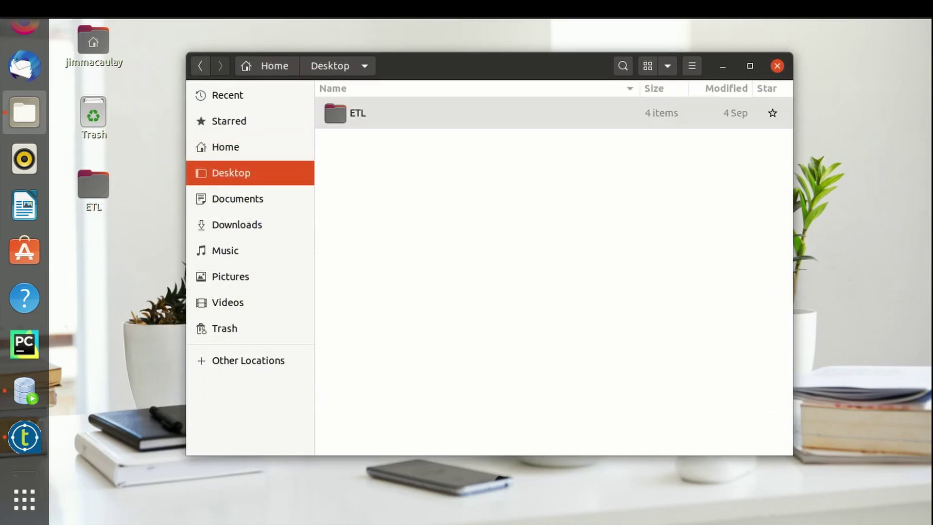
key("Return")
key("Down")
key("Down")
key("Down")
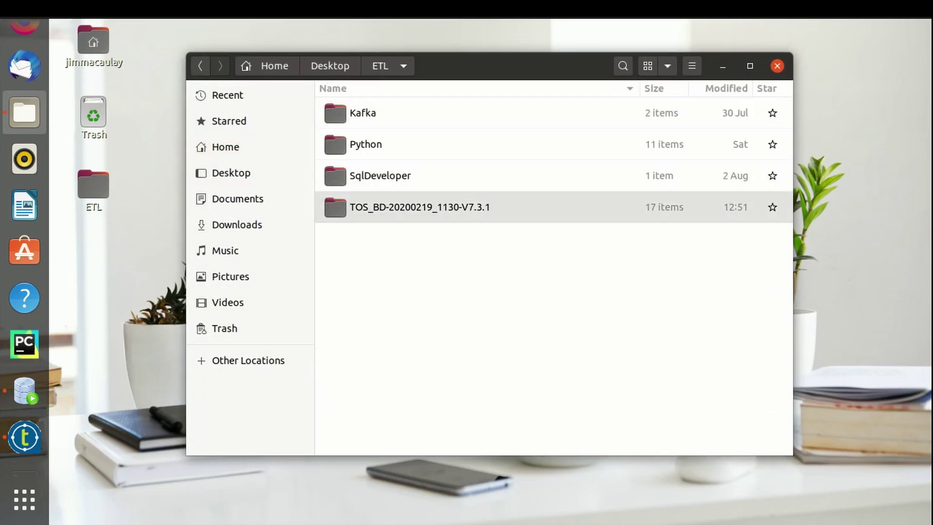
key("Return")
key("Down")
key("Down")
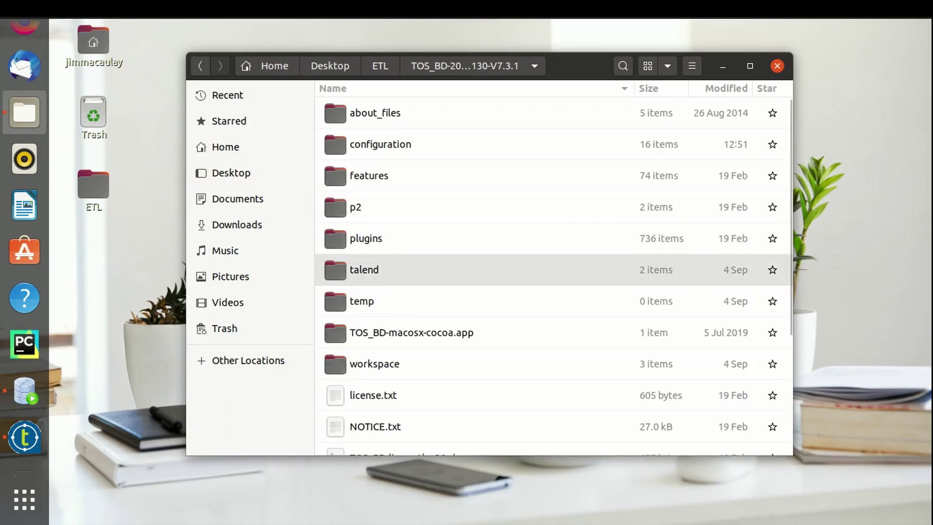
double_click(365, 270)
double_click(372, 144)
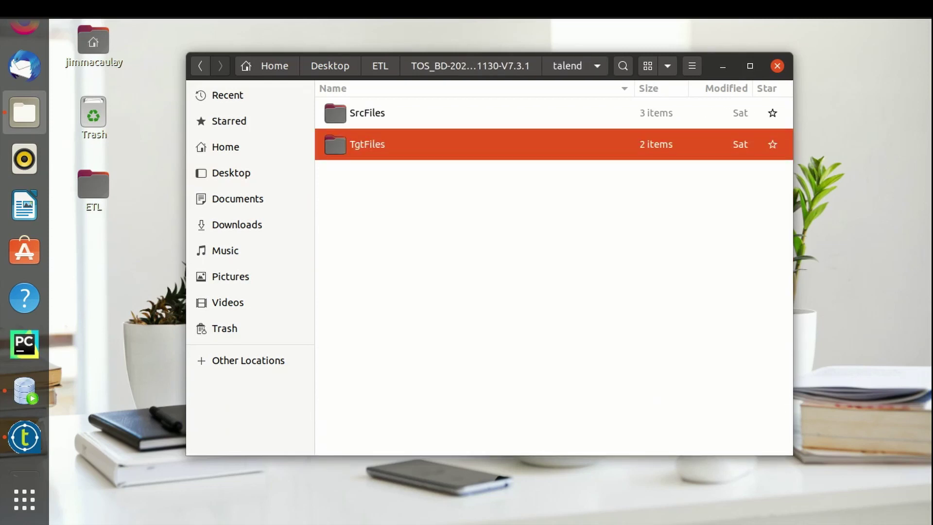
right_click(374, 117)
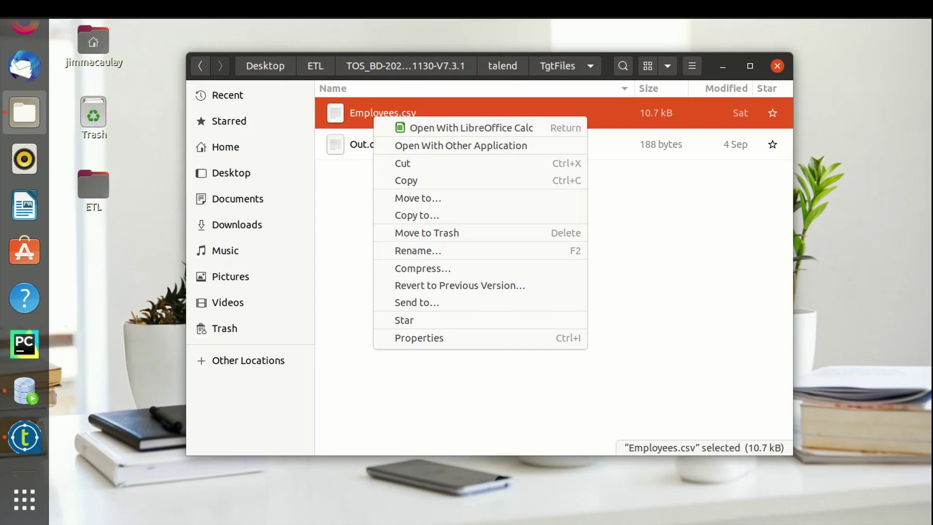
key("Return")
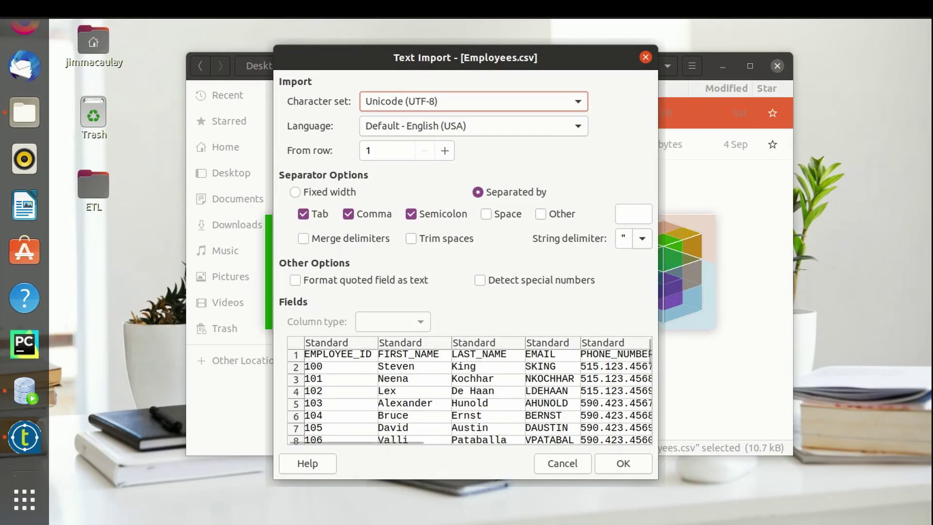
left_click_drag(357, 440, 574, 440)
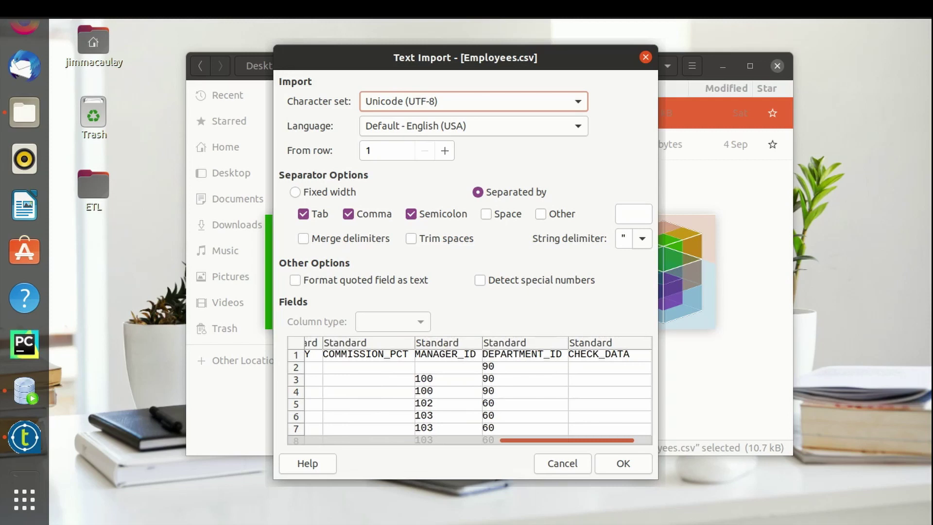
left_click(645, 57)
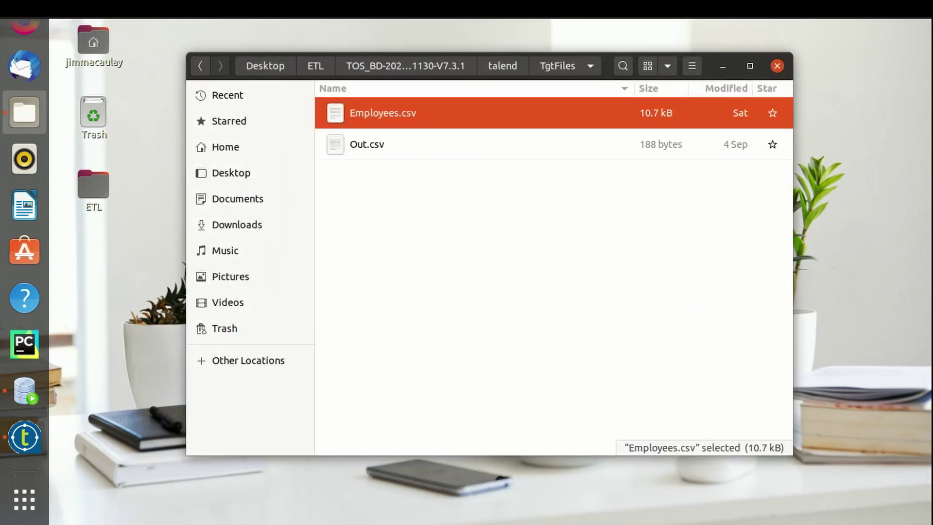
Run select * from employees in SQL Developer (0 rows), then bring up Talend's ETL folder actions.
left_click(777, 66)
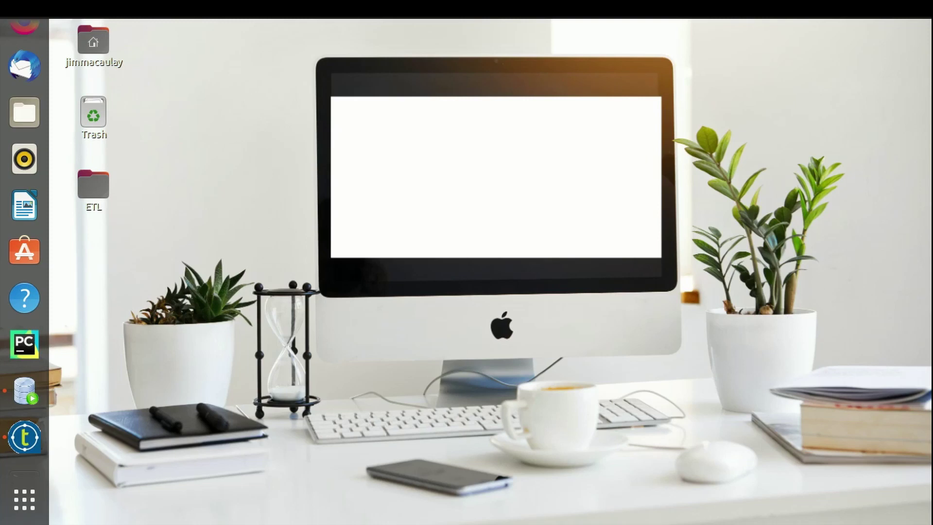
left_click(24, 390)
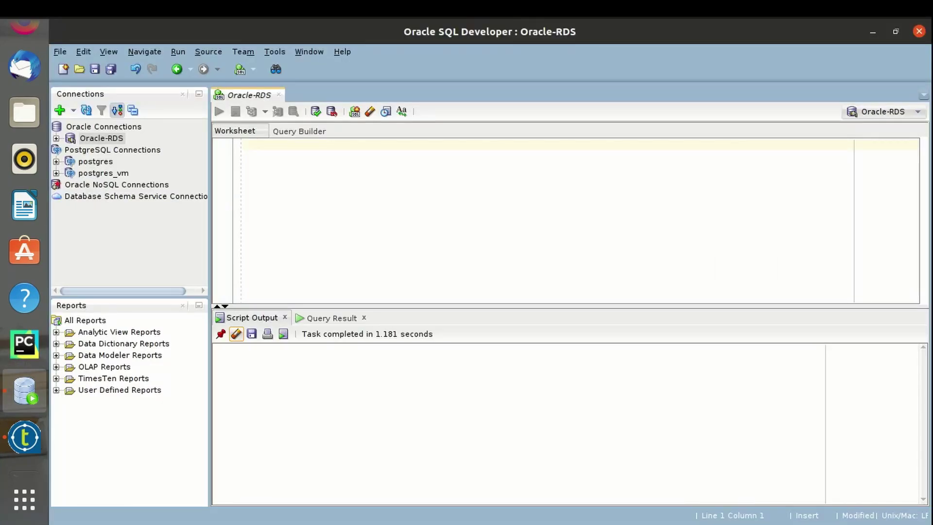
key("Return")
key("Return")
type("sele")
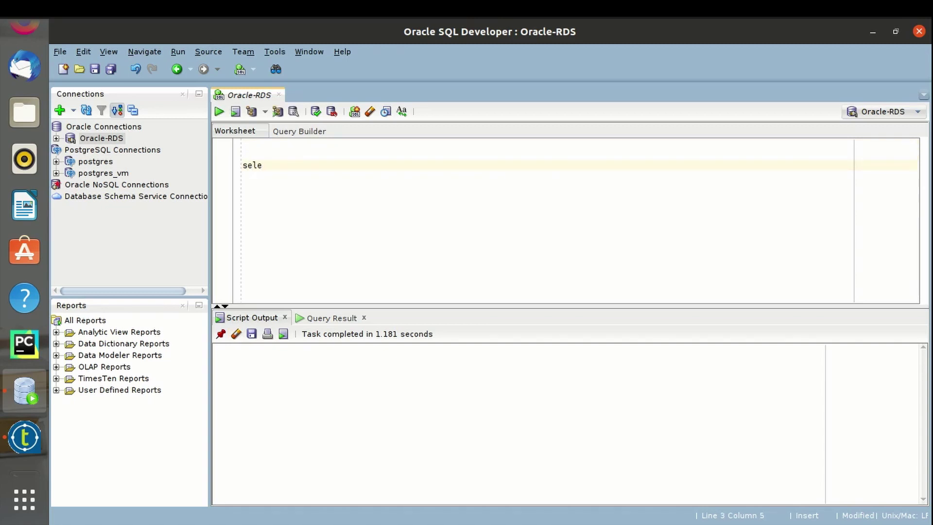
type("ct * fr")
type("om emplo")
type("yees;")
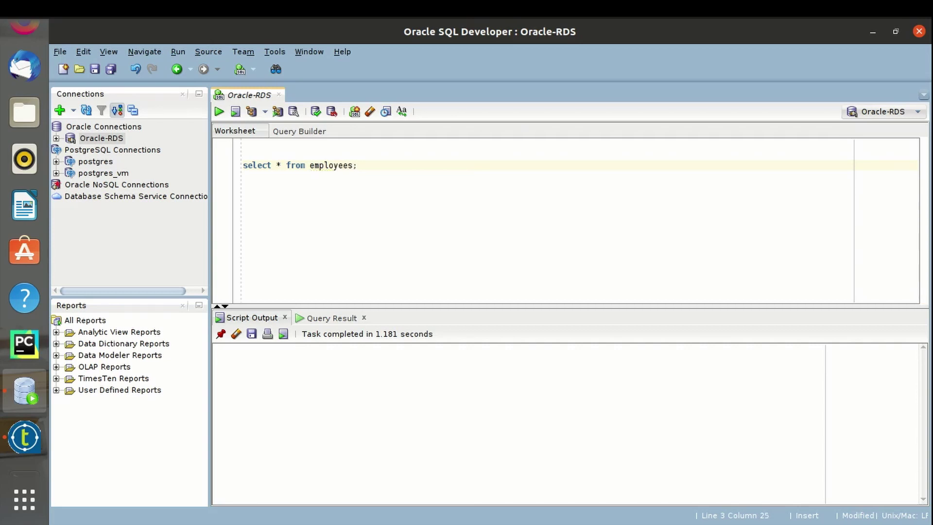
key("ctrl+Return")
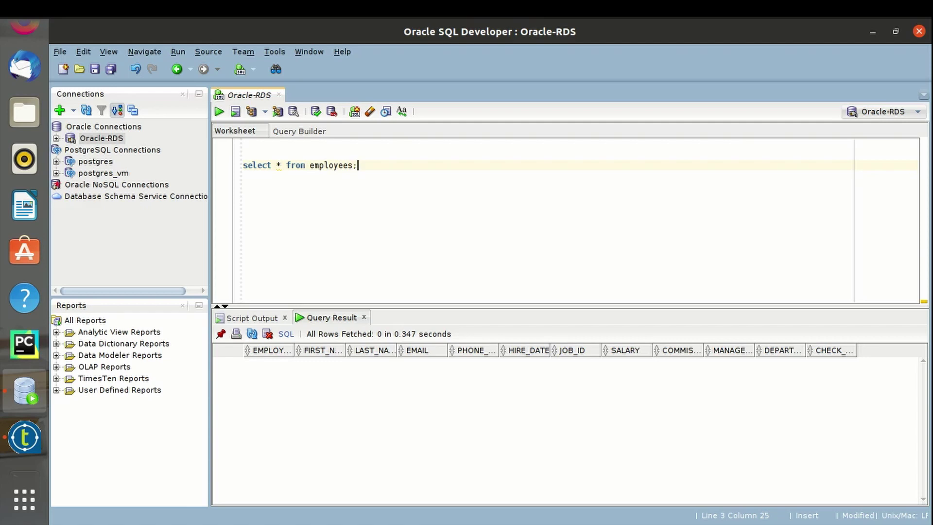
left_click(24, 437)
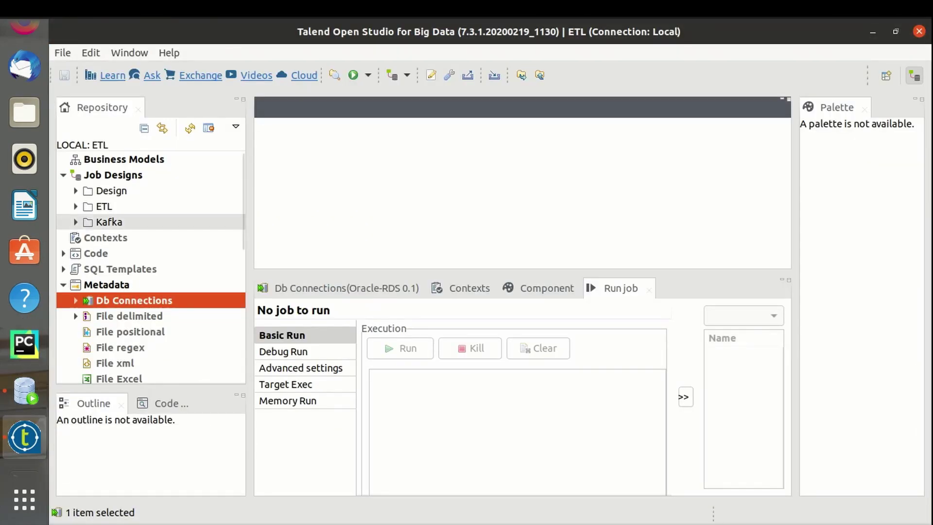
right_click(104, 207)
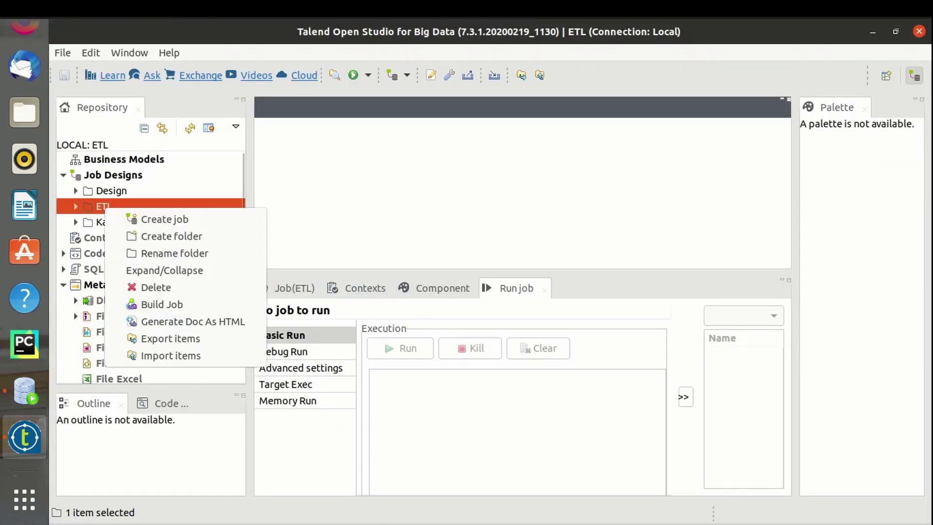
Create job Local_To_RDS_Oracle in ETL, with a purpose and description about loading into RDS Oracle.
left_click(164, 219)
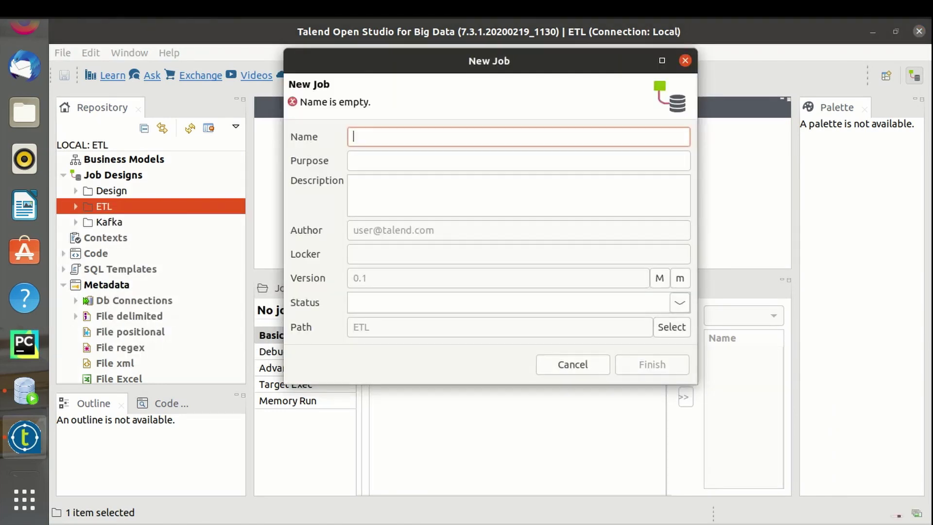
type("L")
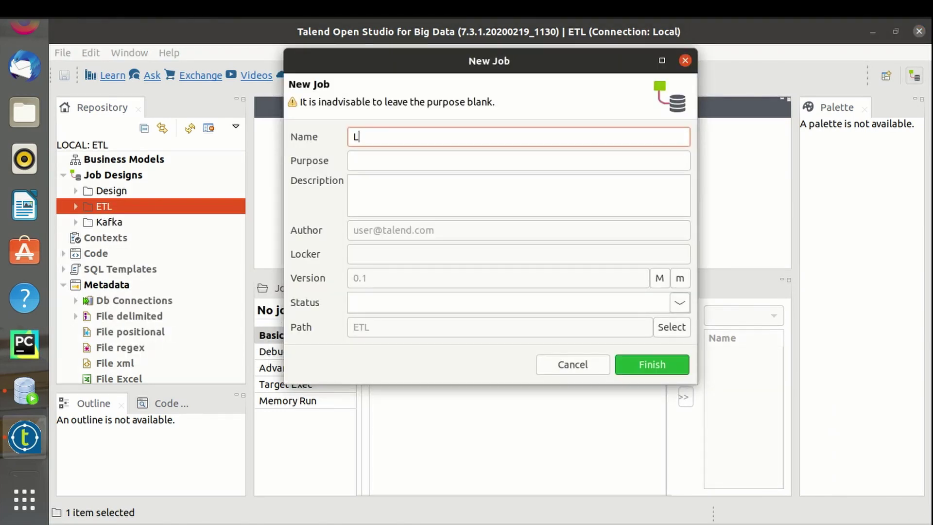
type("ocal")
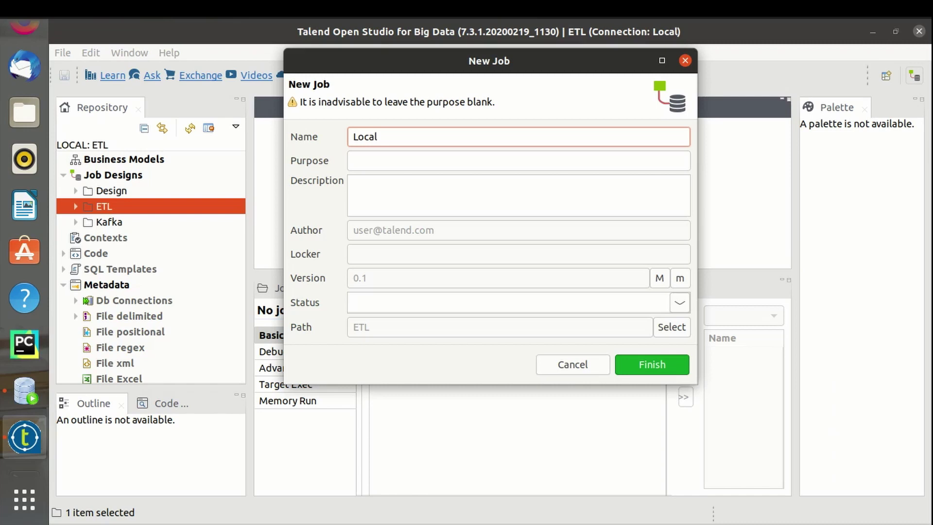
type("_")
type("To_")
type("RD")
type("S_Or")
type("acle")
key("Tab")
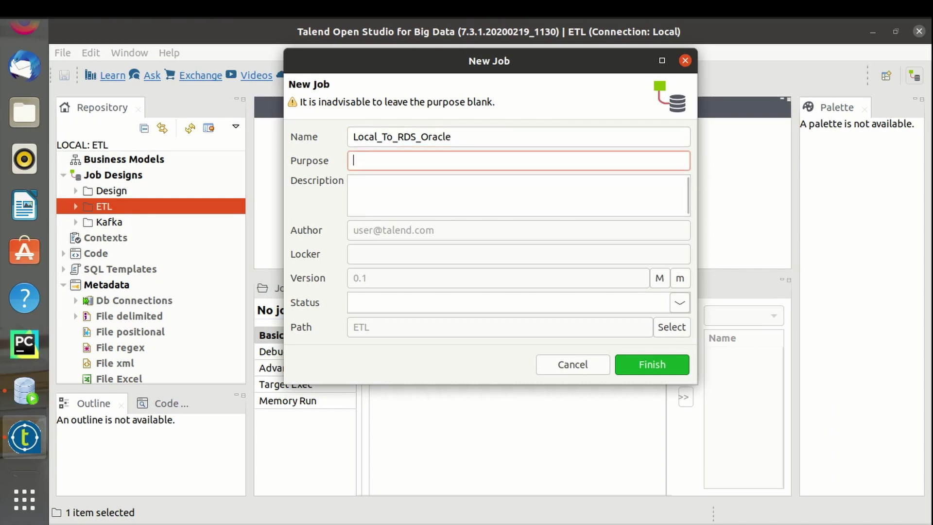
type("Load")
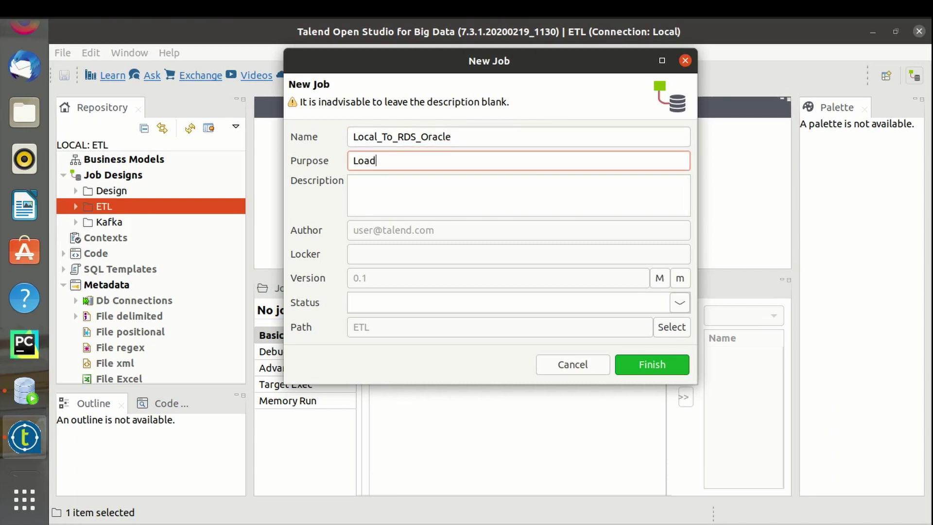
type(" data")
type(" from ")
type("local to ")
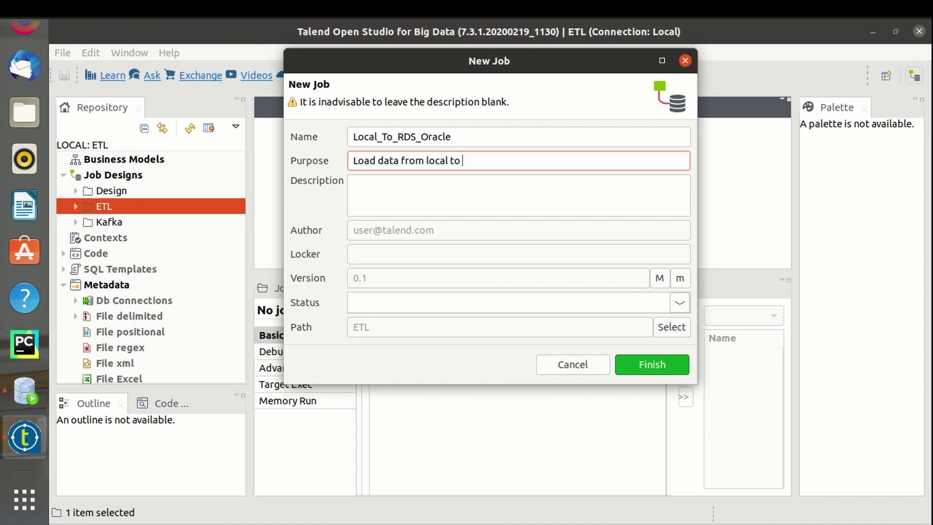
type("RDS ")
type("O")
type("racle da")
type("tabase")
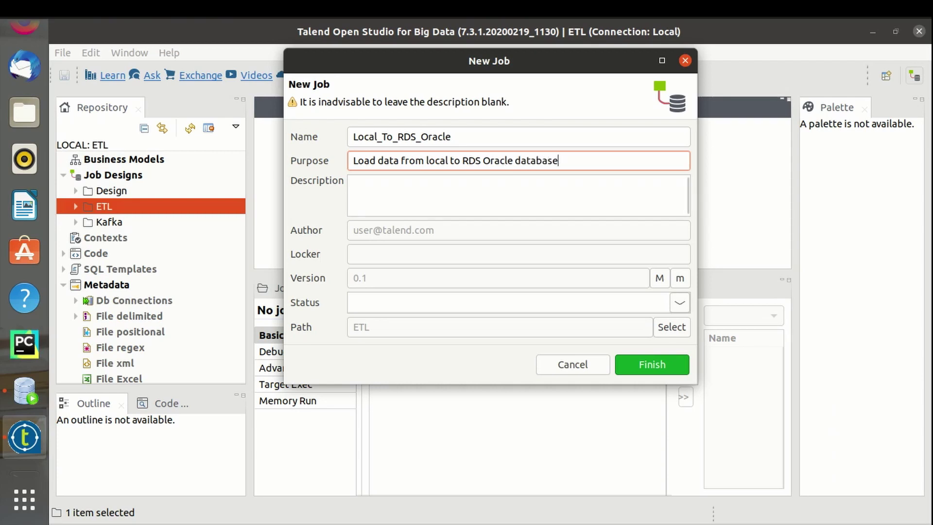
key("Tab")
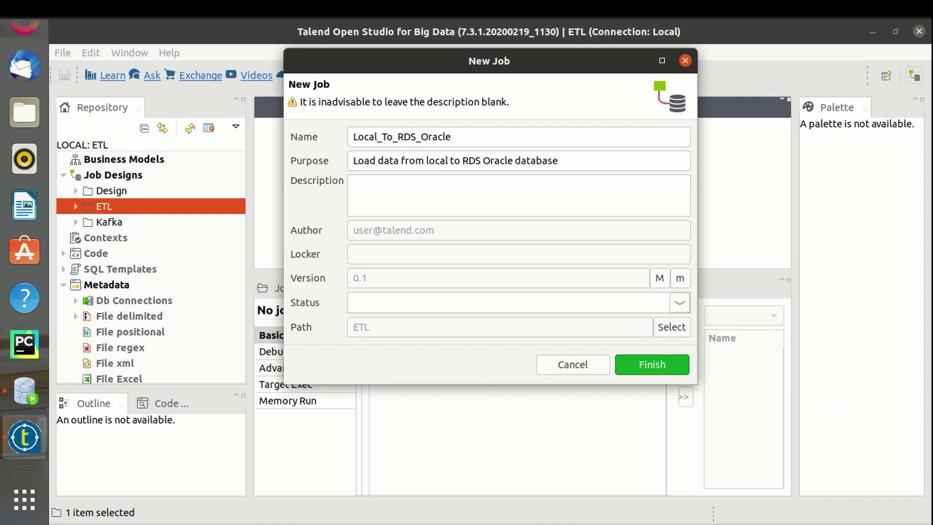
type("Lo")
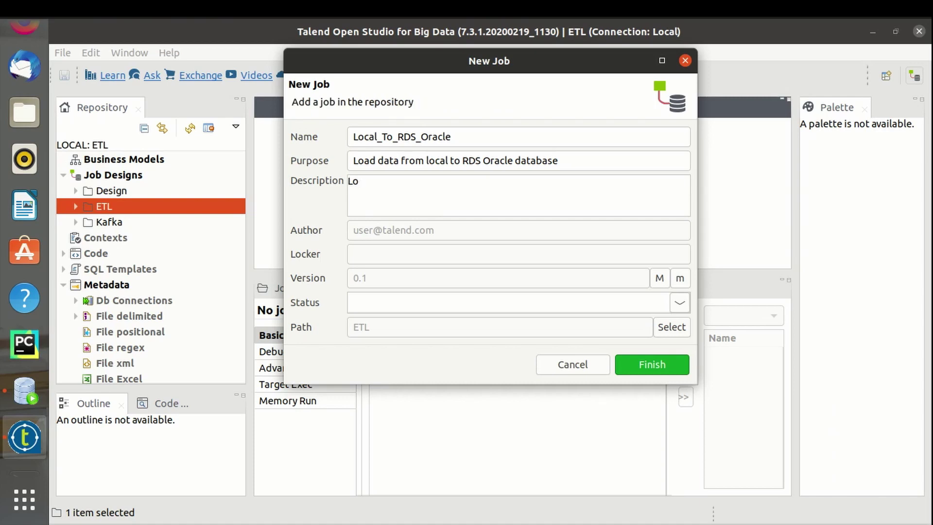
type("cal to ")
type("RDS")
type(" Integra")
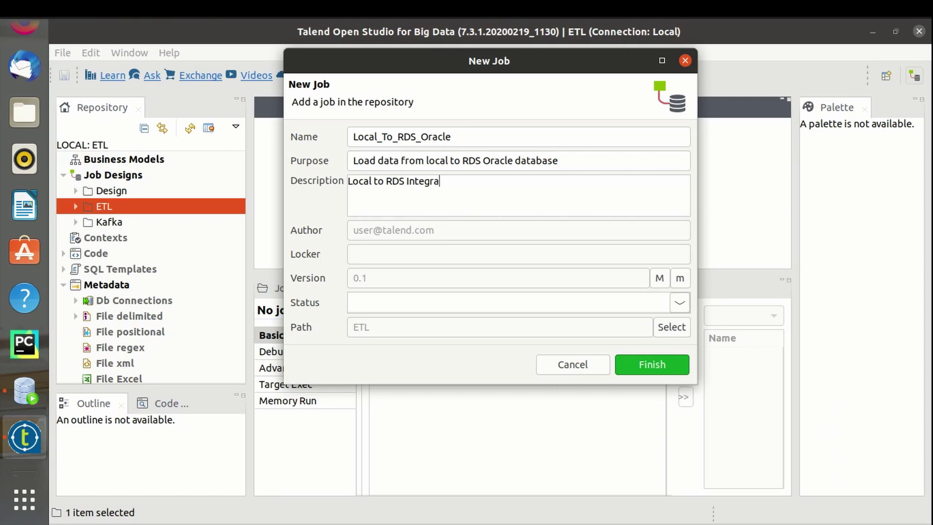
type("tion")
left_click(651, 364)
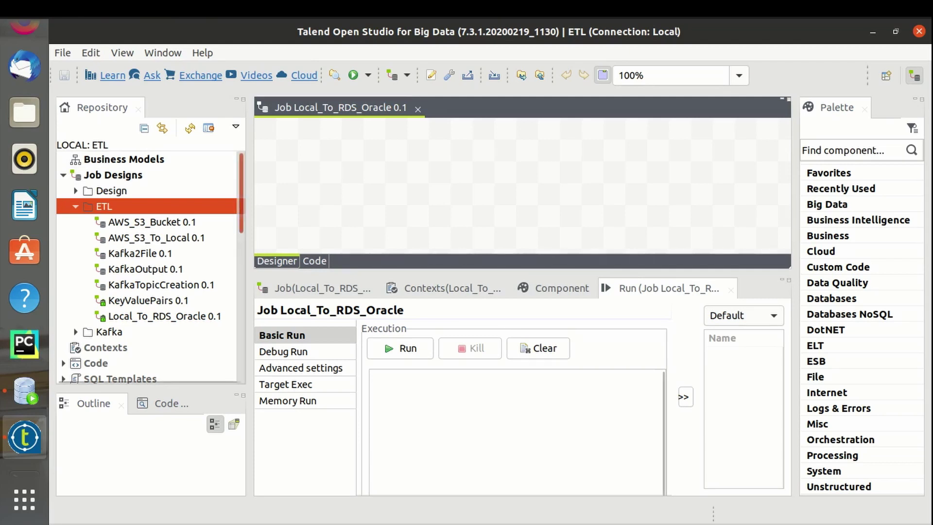
scroll(151, 268, "down", 2)
scroll(151, 268, "down", 2)
scroll(151, 267, "down", 1)
scroll(151, 268, "down", 1)
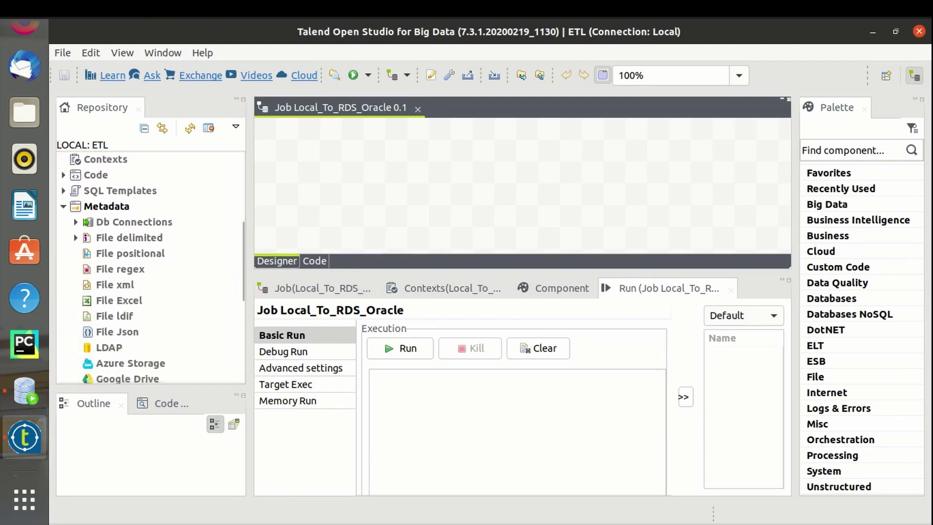
Drop the Employees 0.1 File delimited metadata onto the canvas as a tFileInputDelimited component.
left_click(75, 238)
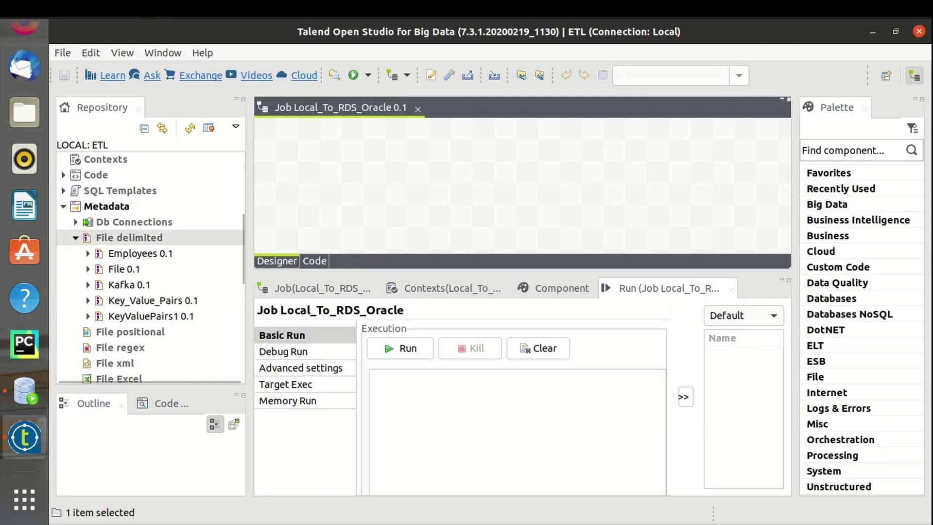
left_click(138, 253)
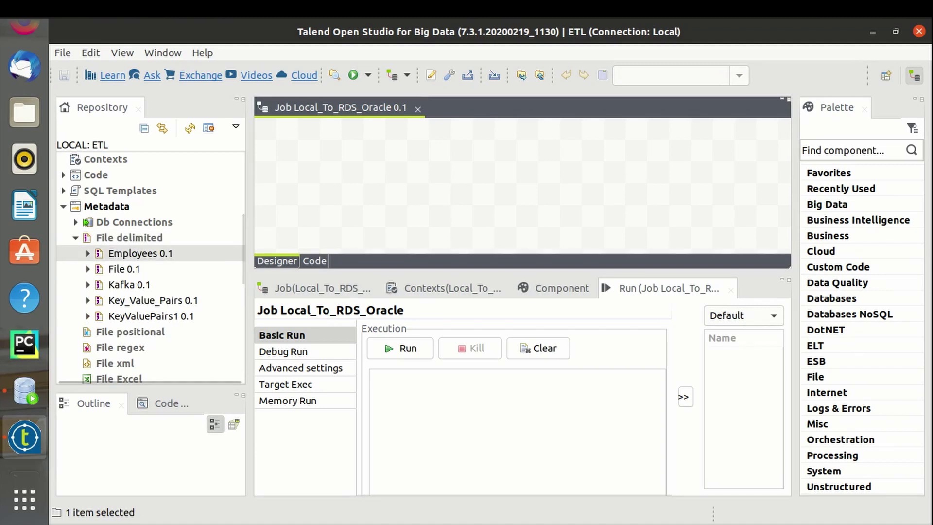
left_click_drag(138, 253, 407, 178)
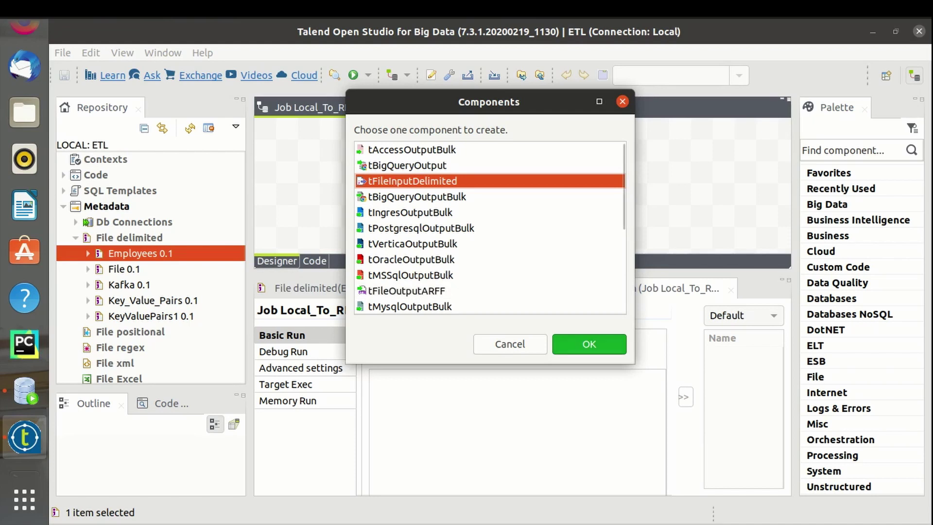
key("Return")
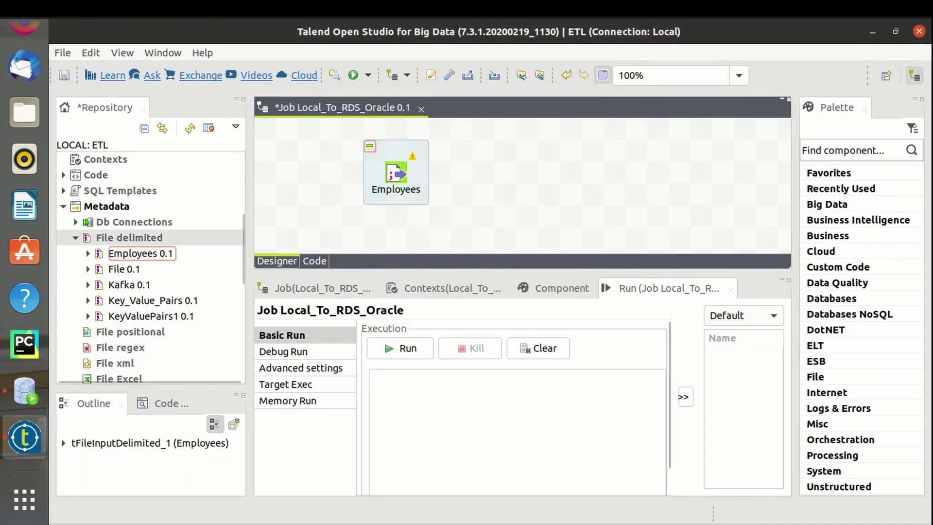
Drop the EMPLOYEES table from the Oracle-RDS connection onto the canvas as an Oracle output.
left_click(76, 222)
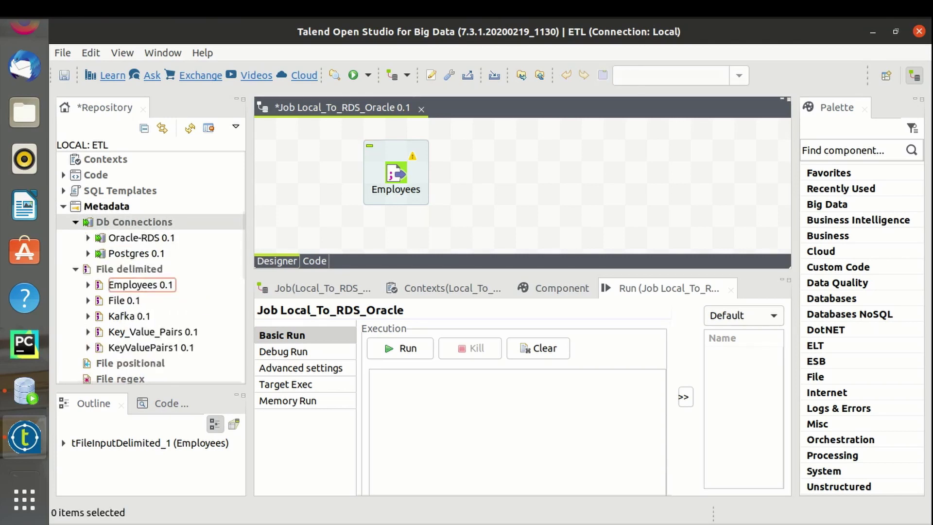
left_click(88, 237)
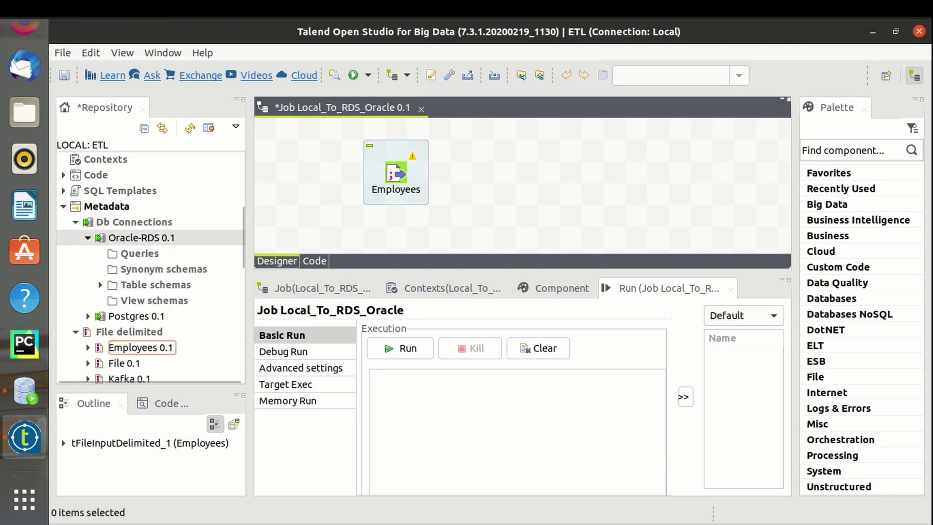
left_click(100, 284)
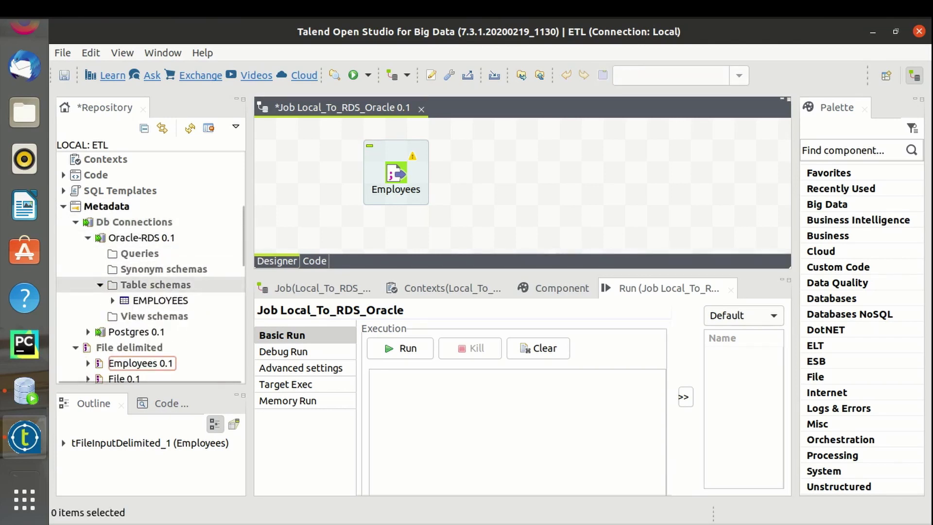
left_click_drag(161, 300, 610, 183)
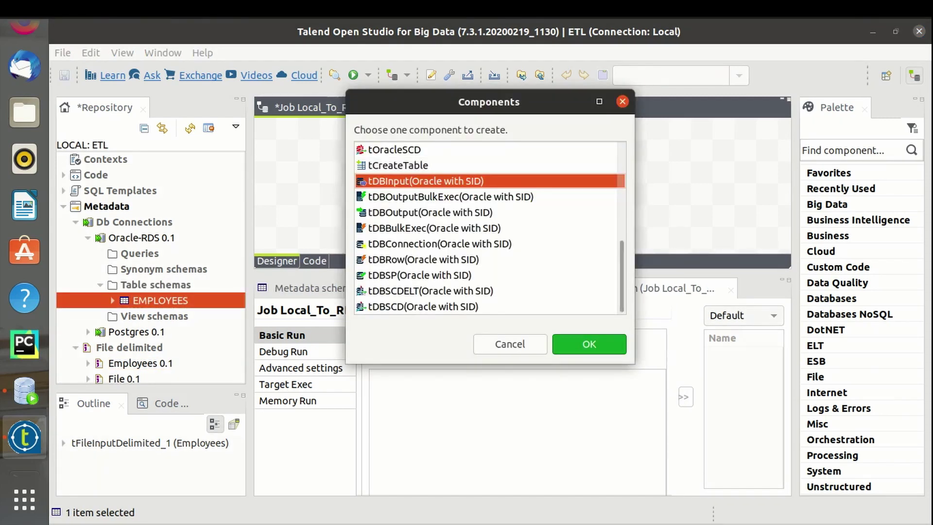
scroll(490, 228, "up", 1)
scroll(489, 227, "up", 1)
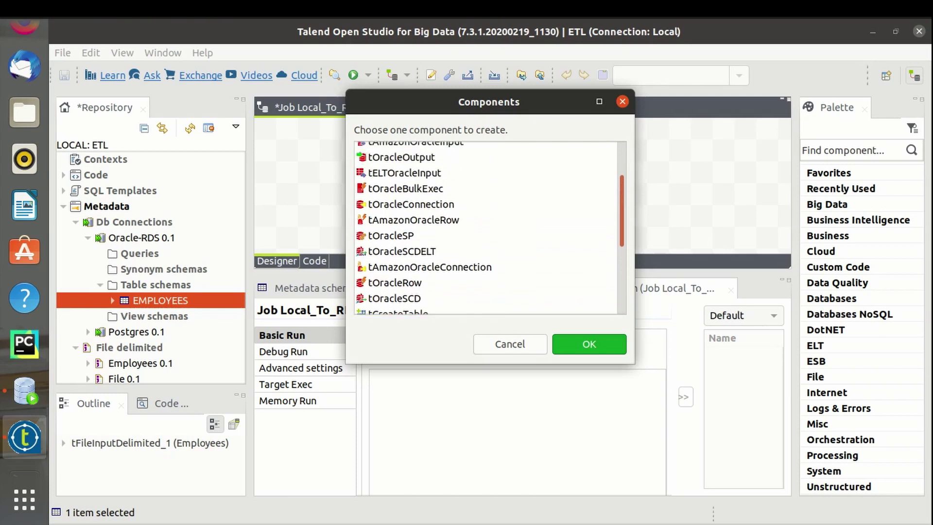
scroll(490, 228, "up", 1)
scroll(490, 227, "up", 1)
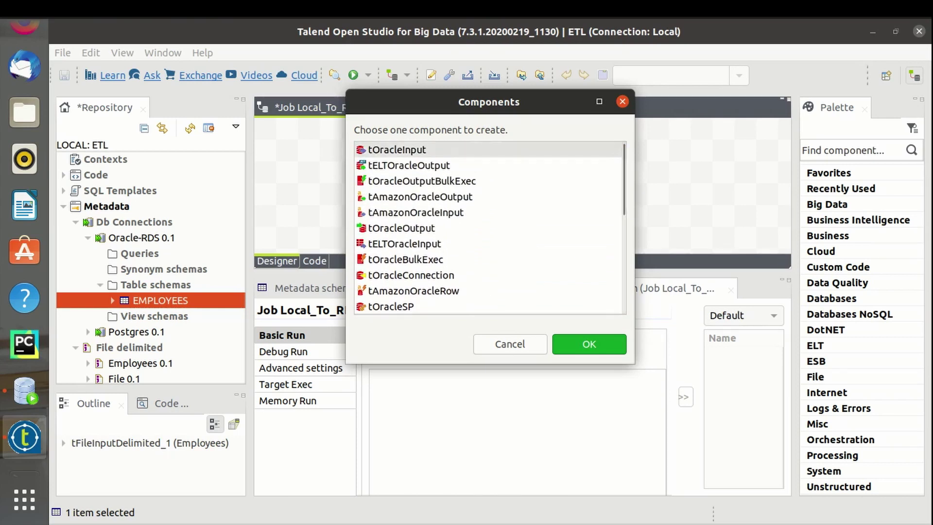
left_click(419, 196)
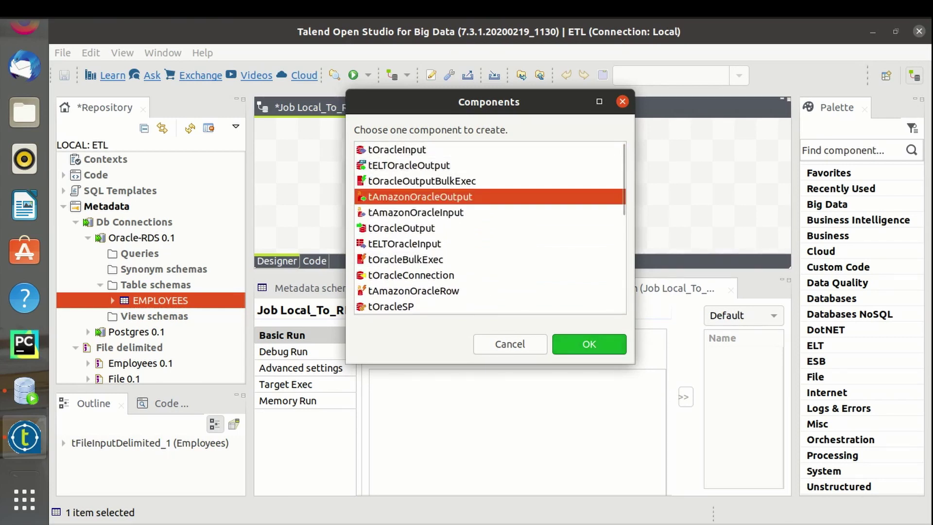
key("Return")
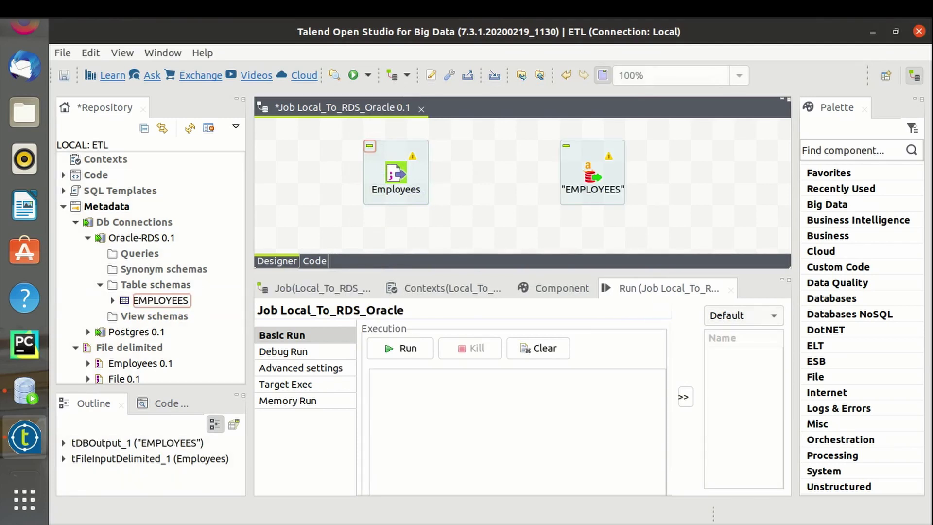
type("tma")
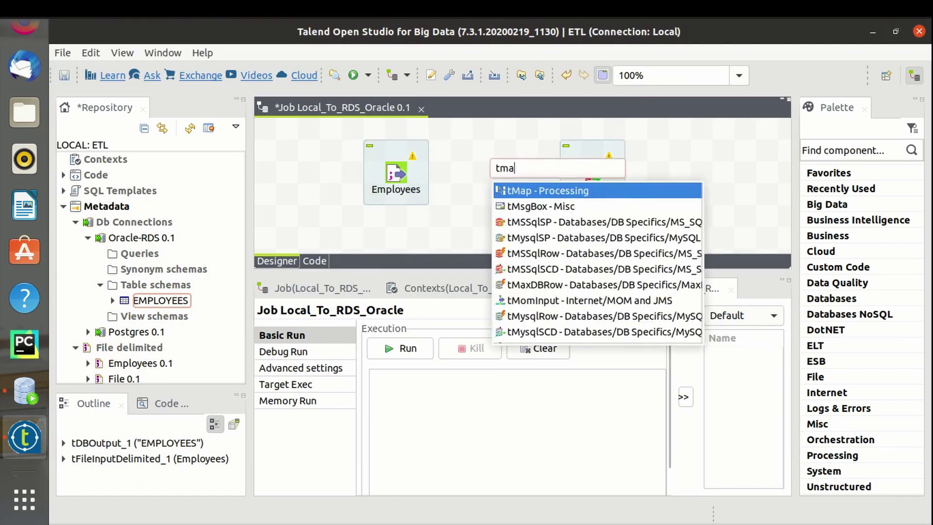
type("p")
Add a tMap and link Employees to tMap_1 and tMap_1 to EMPLOYEES.
key("Return")
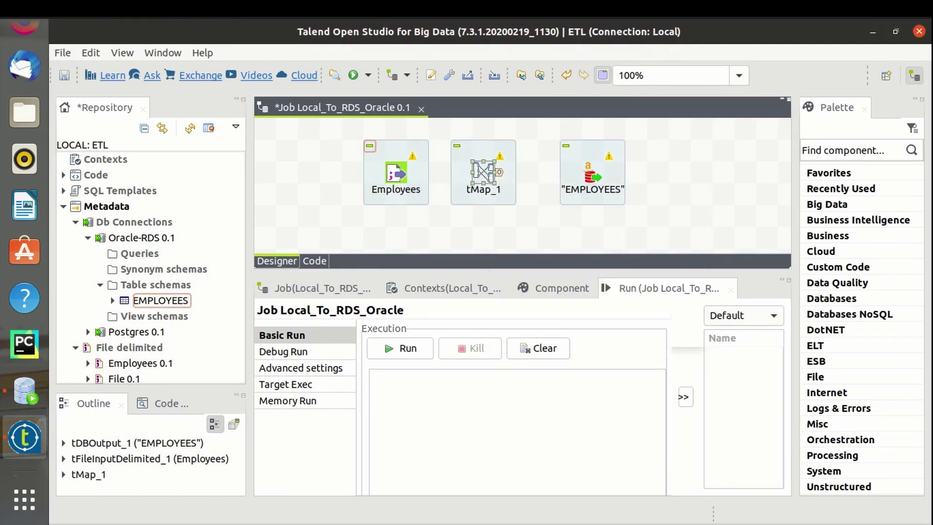
key("Left")
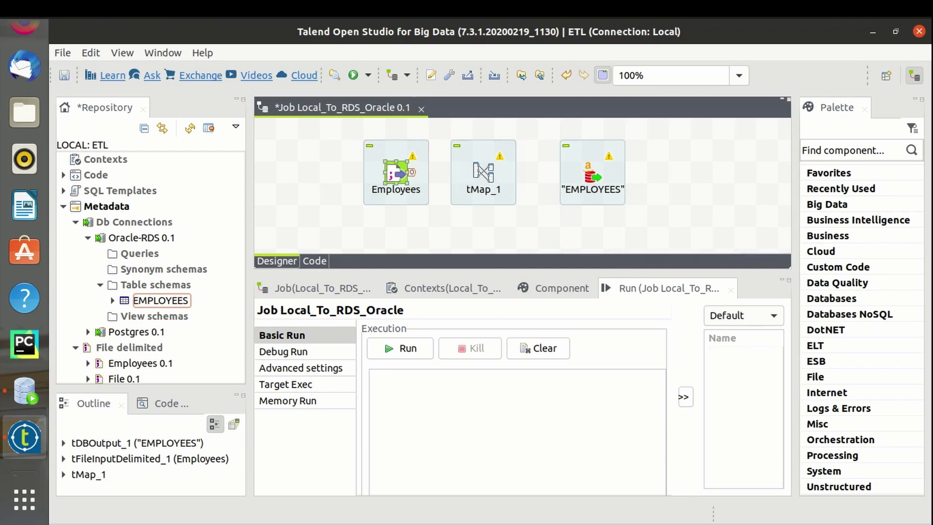
left_click_drag(399, 174, 483, 173)
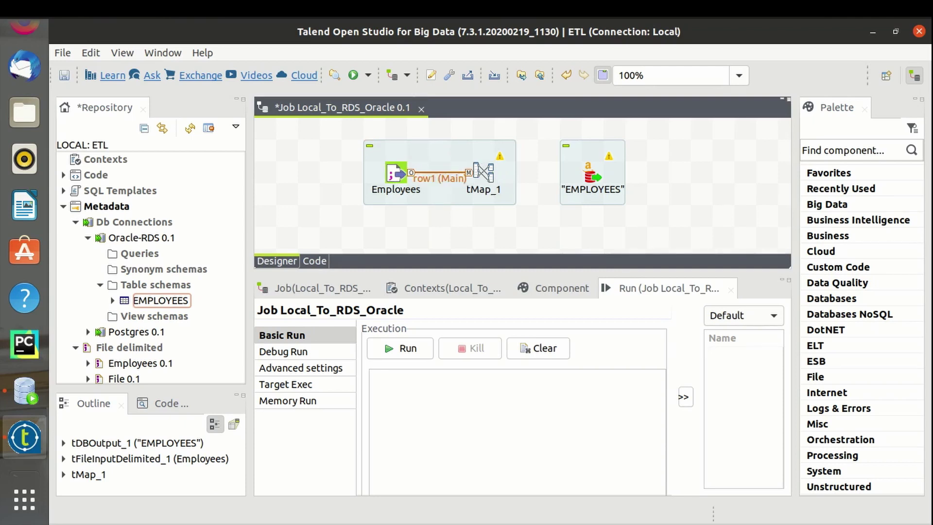
left_click(483, 173)
left_click_drag(482, 173, 588, 173)
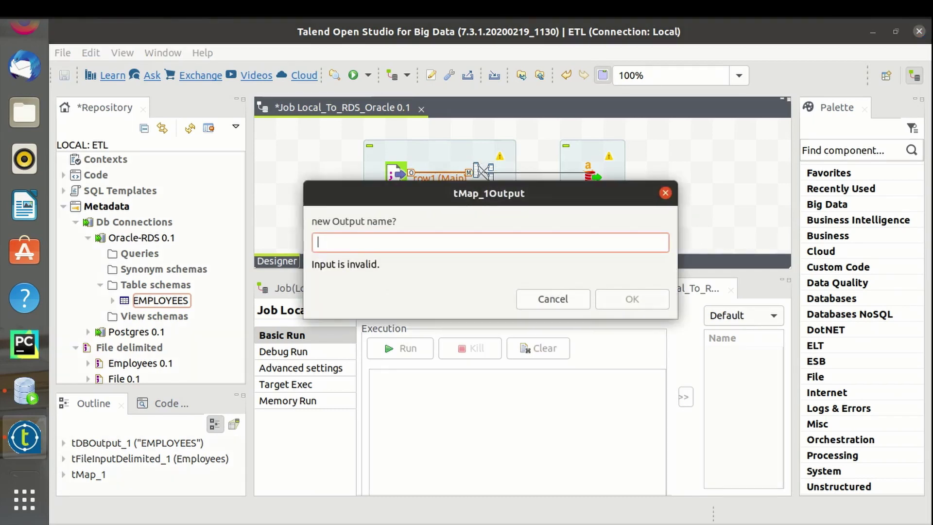
type("RD")
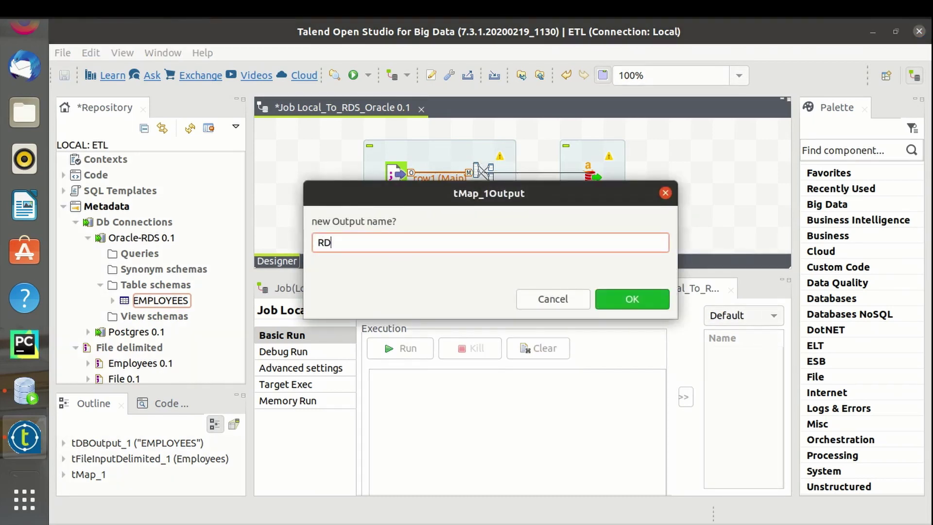
type("S")
Name the output RDS, use the target table schema, and auto-map all twelve columns.
key("Return")
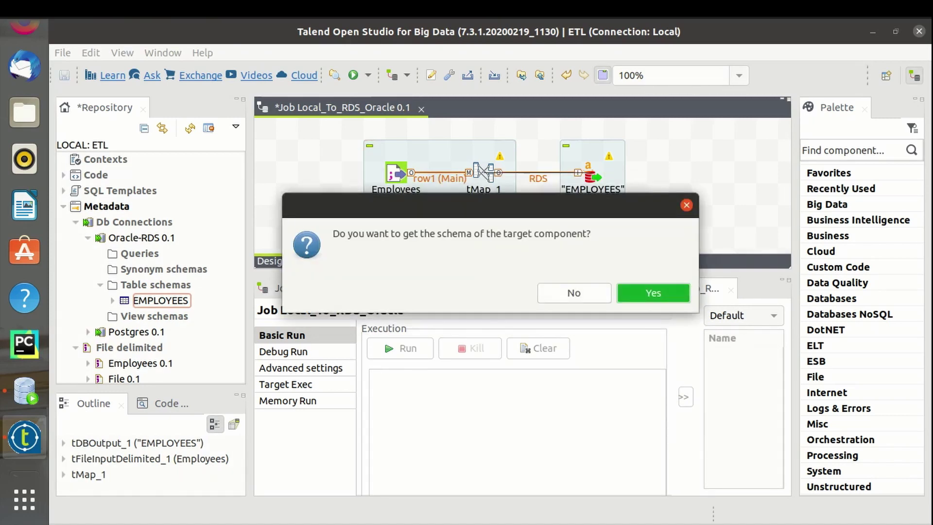
key("Return")
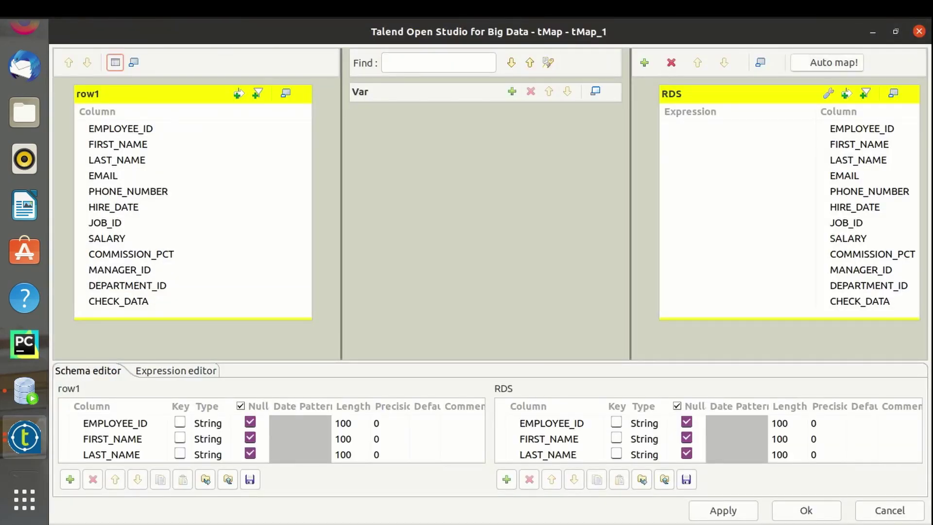
left_click(832, 63)
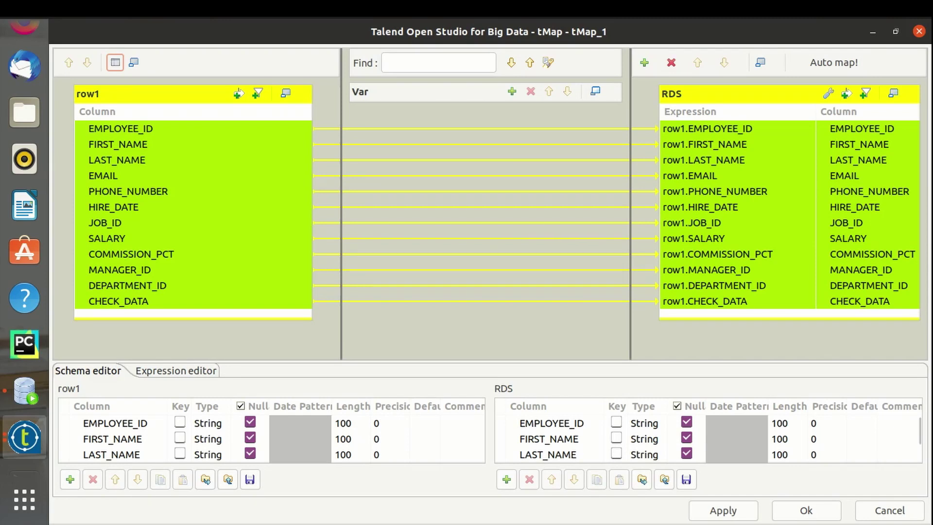
left_click(805, 510)
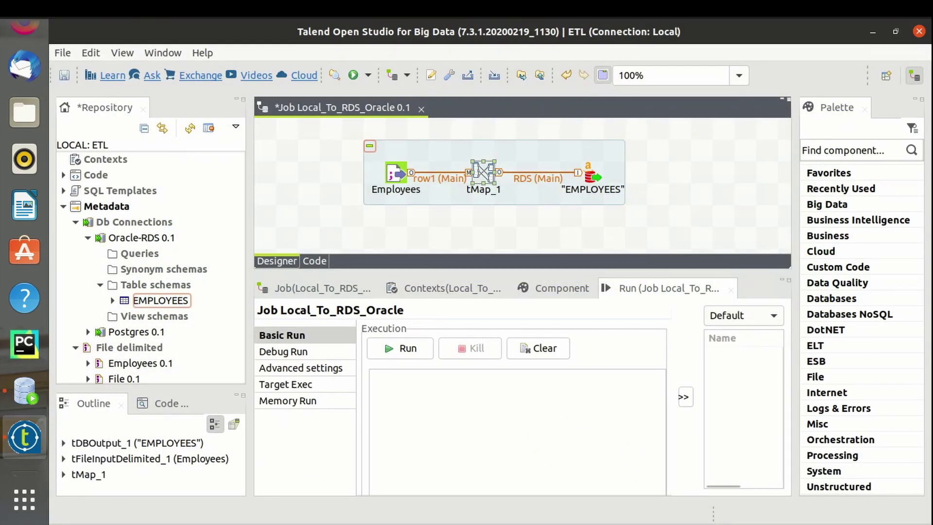
Save and run Local_To_RDS_Oracle, loading 107 rows, then switch to SQL Developer.
key("ctrl+s")
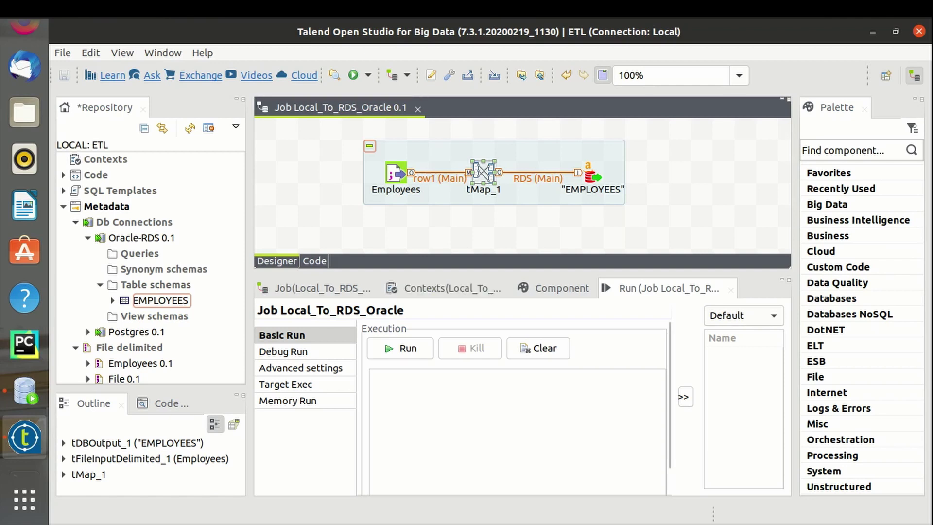
left_click(401, 349)
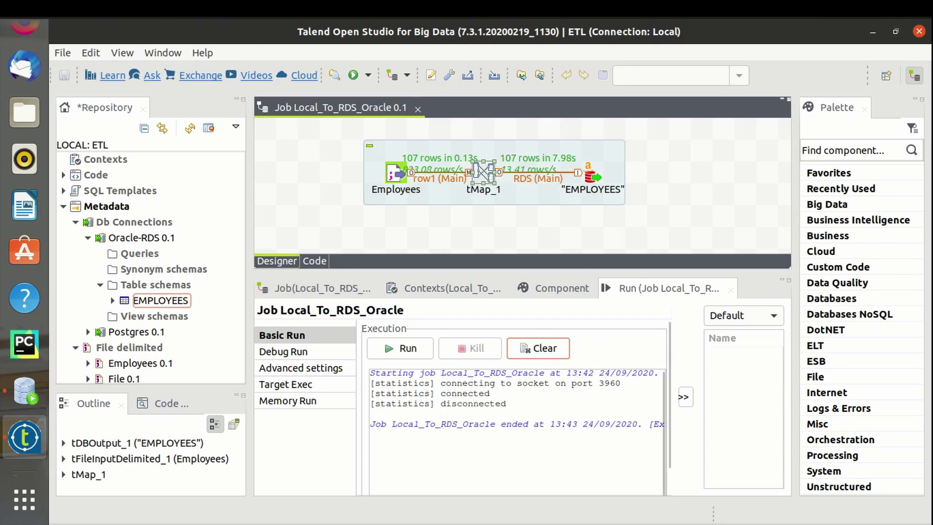
key("alt+Tab")
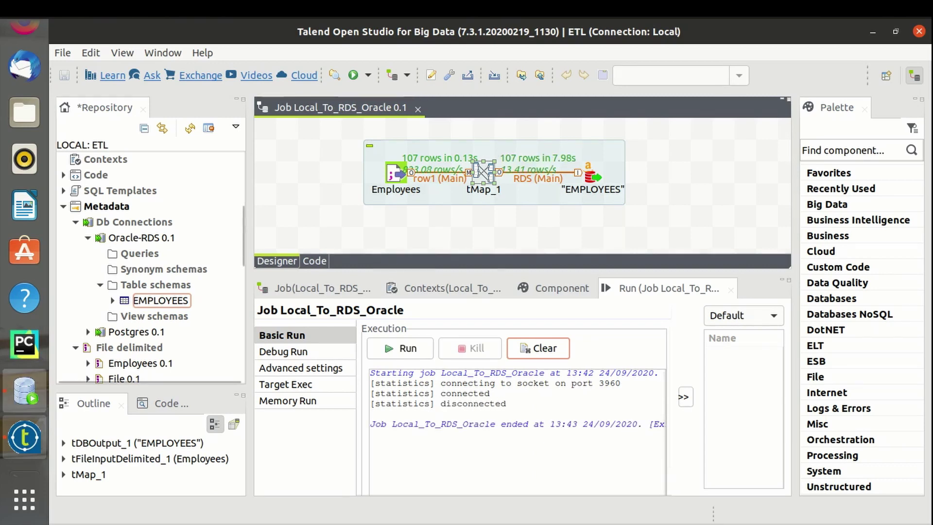
Re-run select * from employees and confirm it returns 107 rows.
key("ctrl+Return")
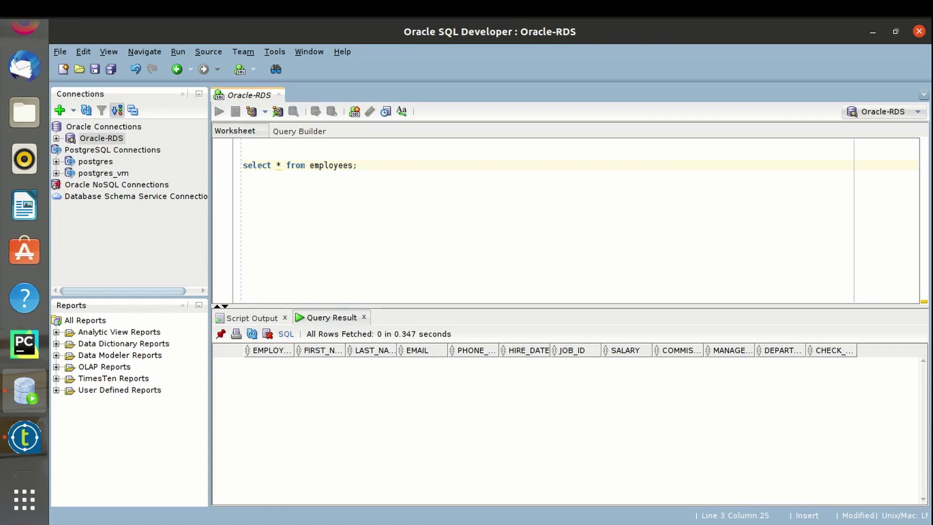
key("ctrl+Return")
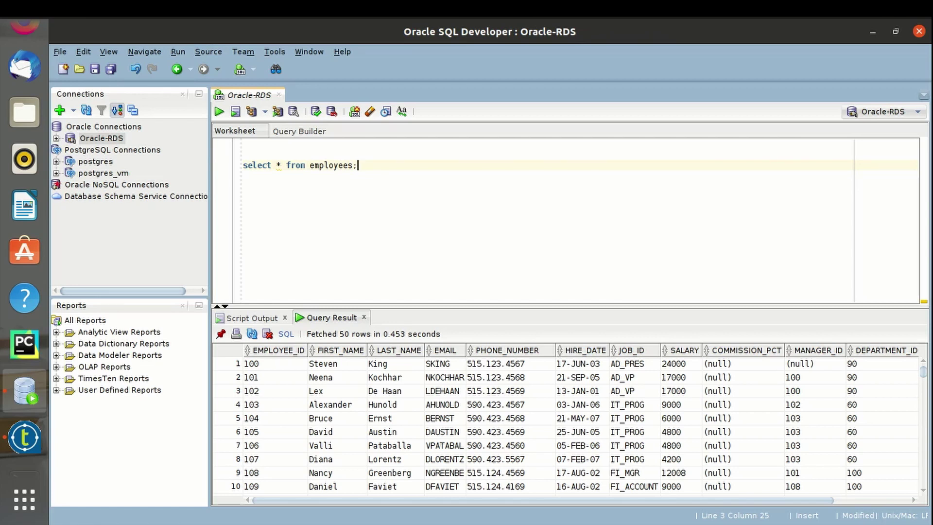
scroll(566, 423, "right", 5)
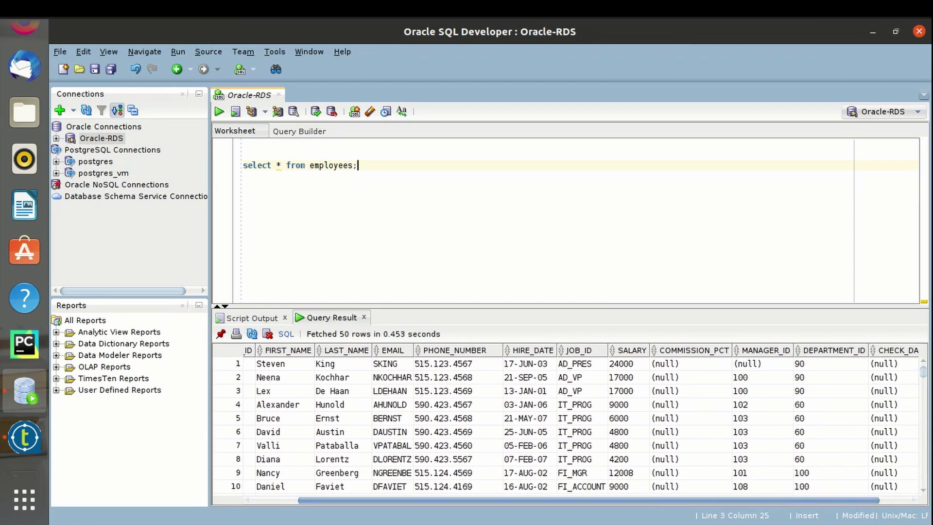
scroll(566, 423, "right", 1)
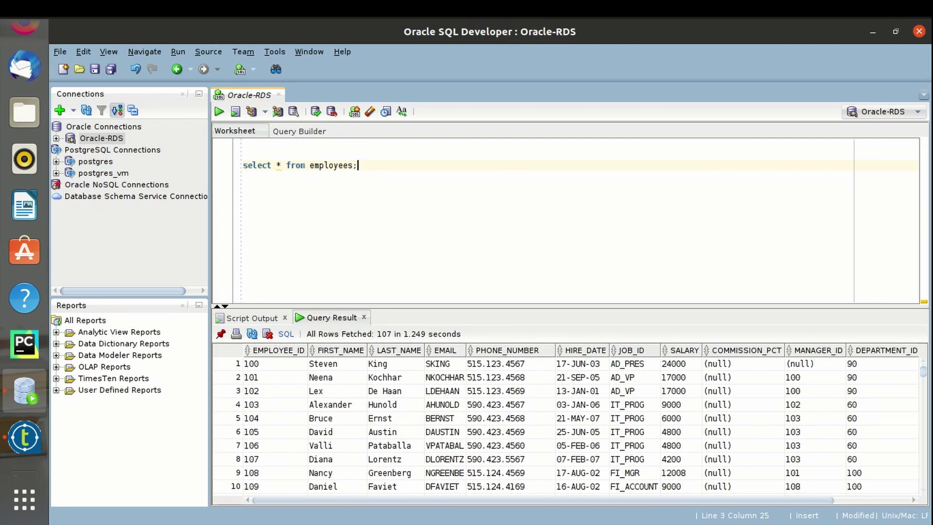
scroll(569, 423, "down", 1)
scroll(568, 422, "down", 2)
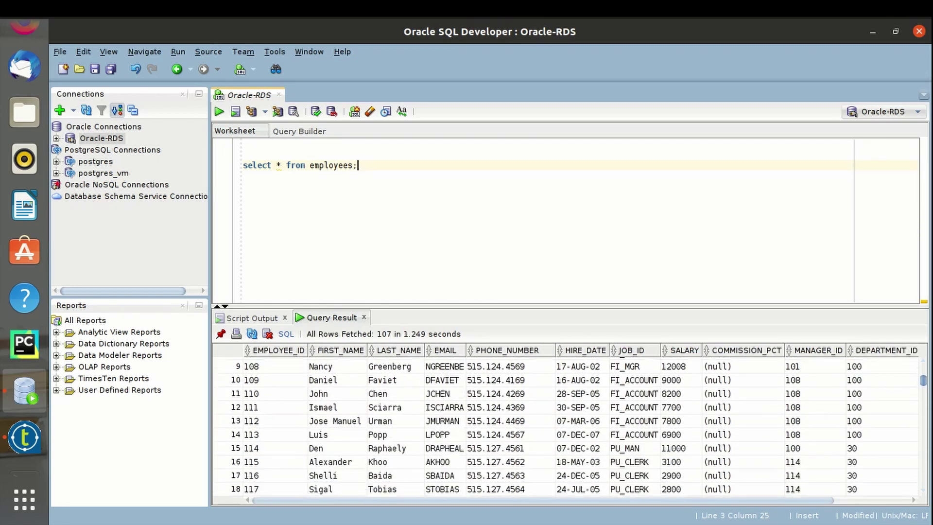
scroll(568, 422, "down", 1)
scroll(569, 423, "down", 3)
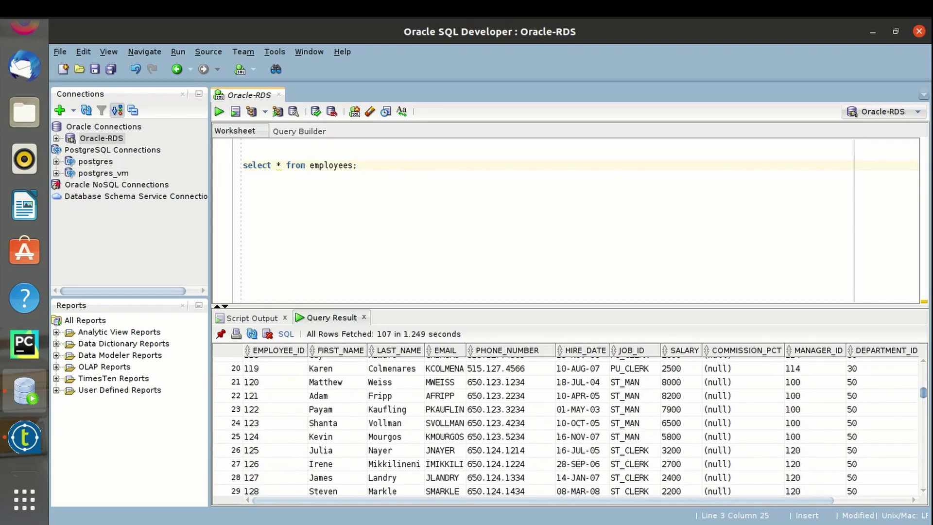
scroll(568, 423, "down", 1)
scroll(569, 423, "down", 2)
scroll(569, 423, "down", 2)
scroll(569, 423, "down", 4)
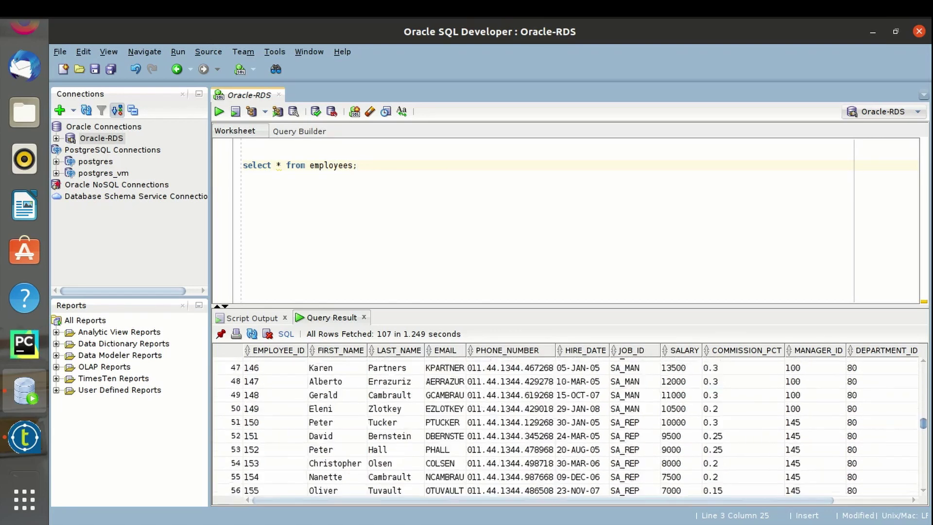
scroll(568, 423, "up", 2)
scroll(569, 423, "down", 2)
scroll(568, 422, "down", 3)
scroll(568, 423, "down", 2)
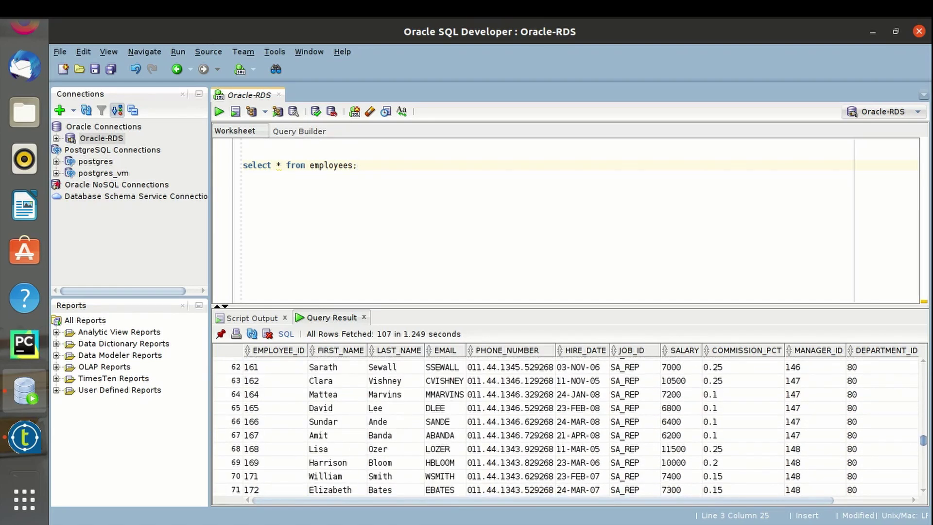
scroll(568, 423, "down", 2)
scroll(568, 422, "down", 4)
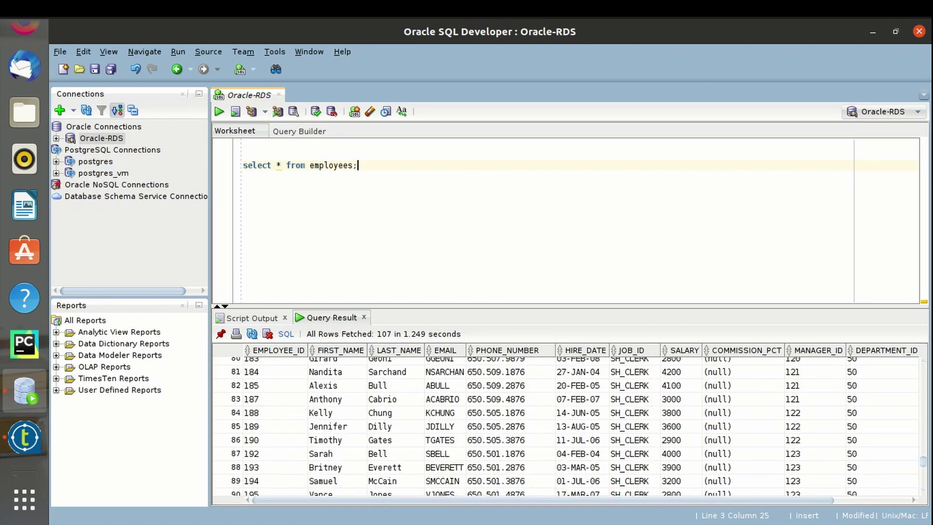
scroll(569, 422, "down", 3)
scroll(568, 422, "down", 3)
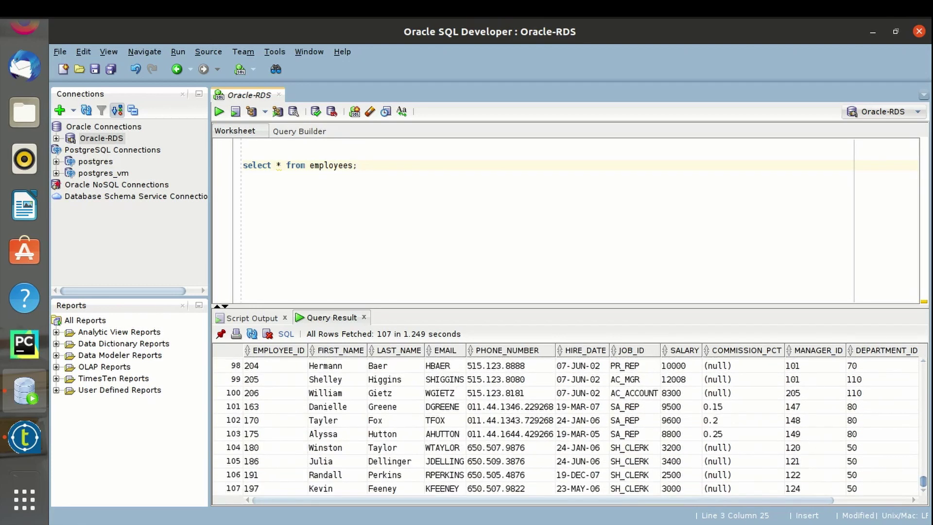